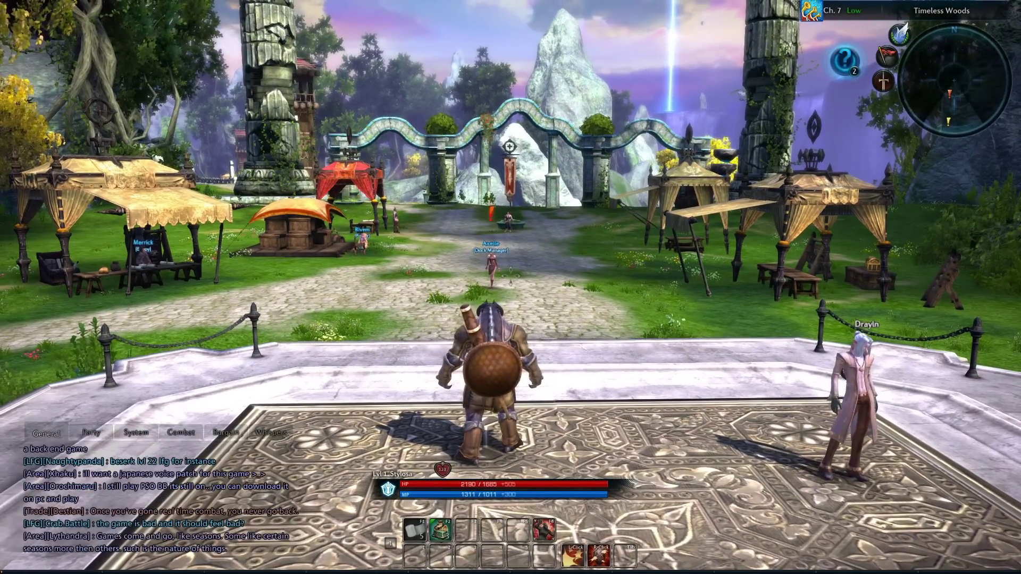
# Step: Switch to interface mode with Ctrl so TERA's top menu bar appears
pyautogui.press('ctrl')
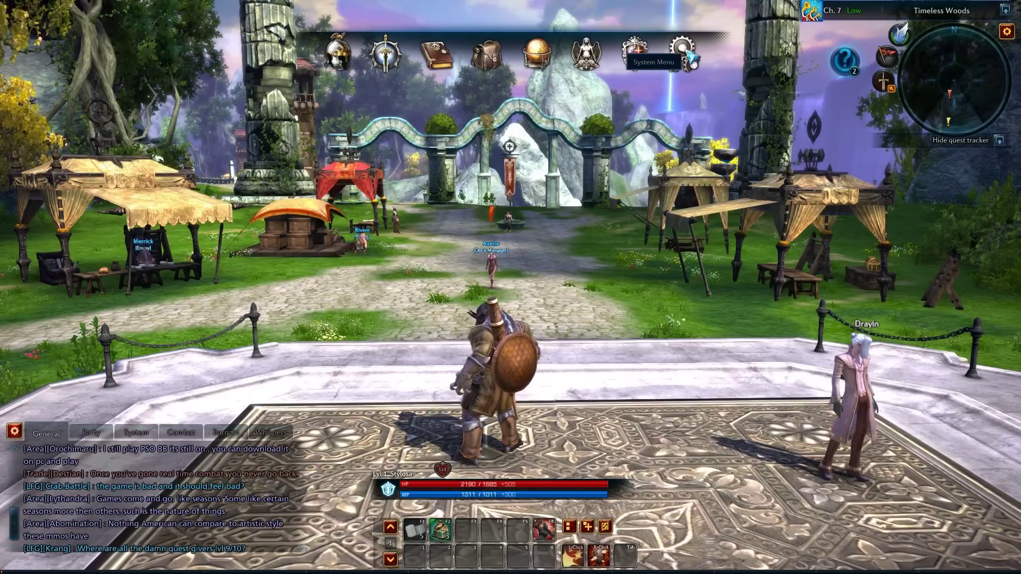
# Step: Open Options from the gear System Menu and go to the UI Setting tab
pyautogui.moveTo(694, 84)
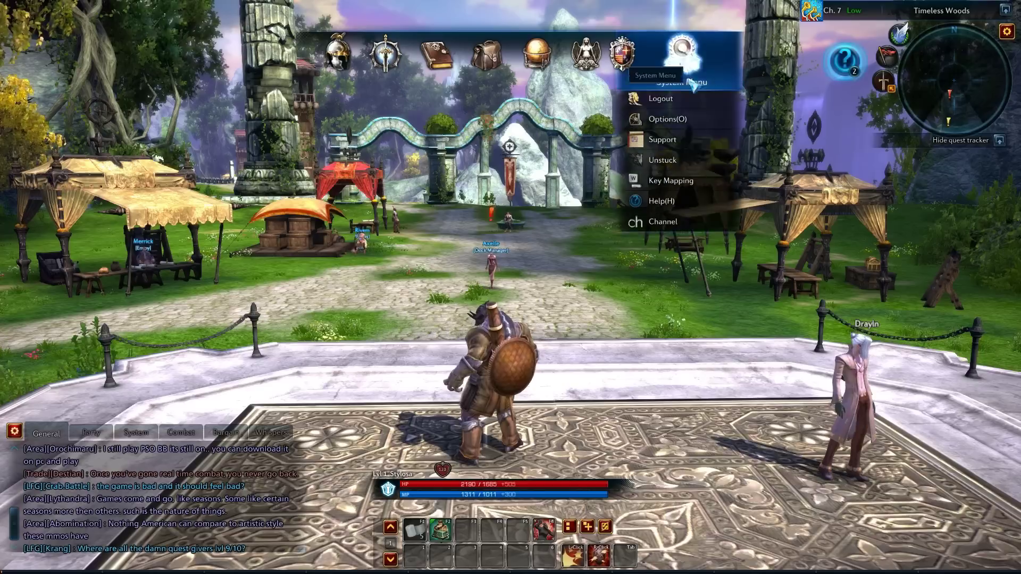
pyautogui.click(706, 123)
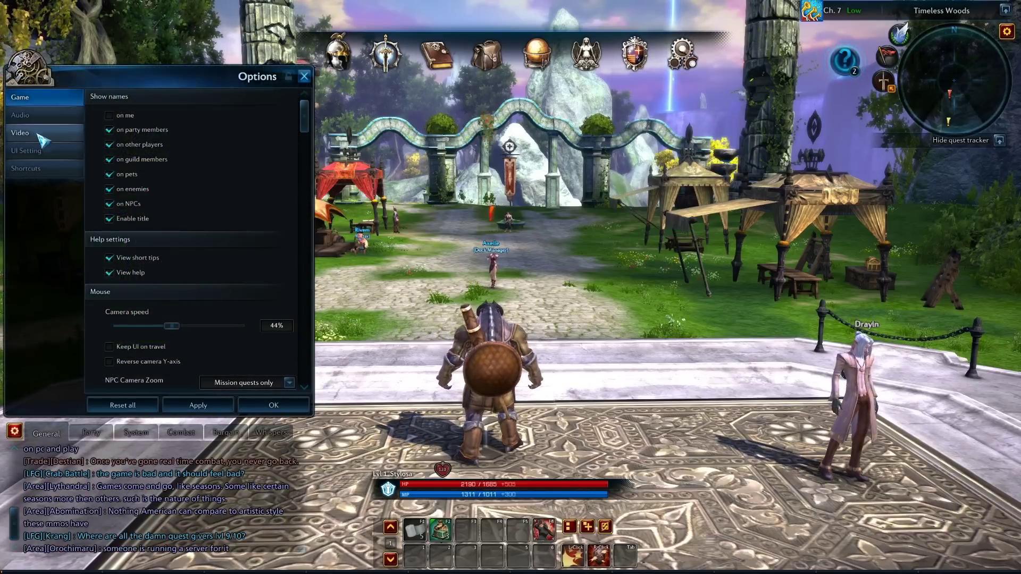
pyautogui.click(32, 150)
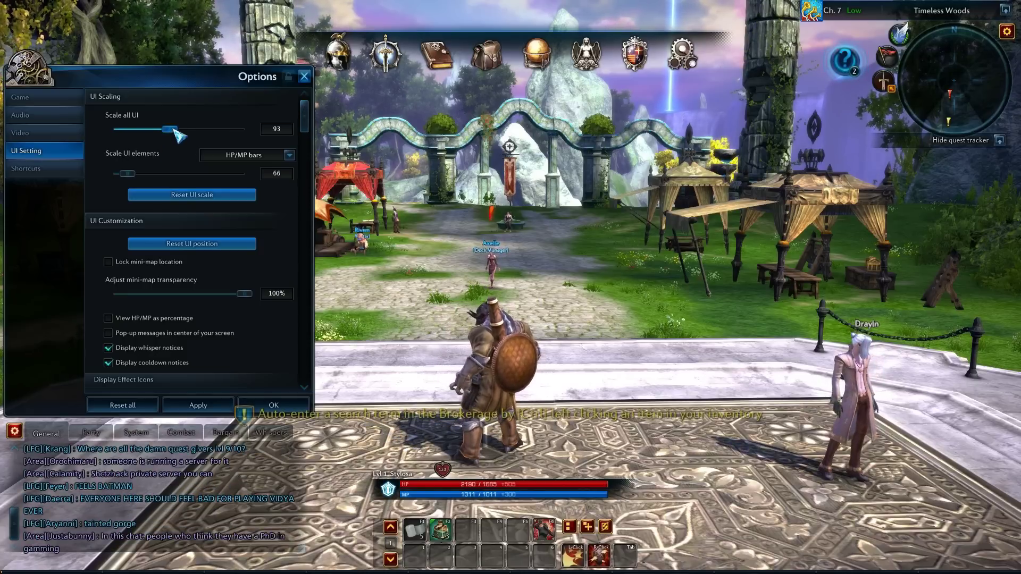
# Step: Try Scale all UI at 133 and 74, then leave it at 89
pyautogui.moveTo(169, 134); pyautogui.dragTo(228, 137)
pyautogui.moveTo(317, 157); pyautogui.dragTo(205, 162)
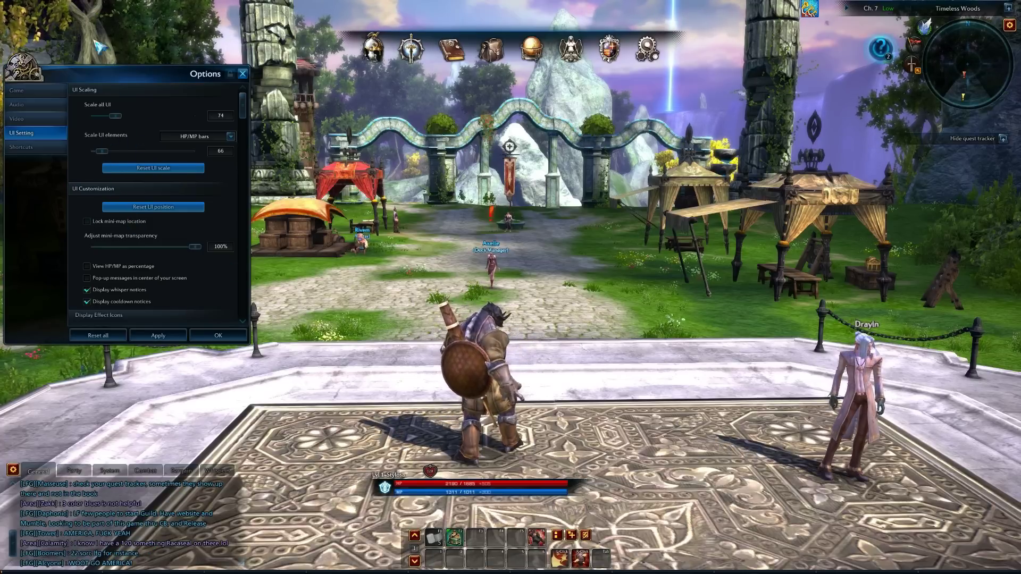
pyautogui.moveTo(115, 116); pyautogui.dragTo(136, 125)
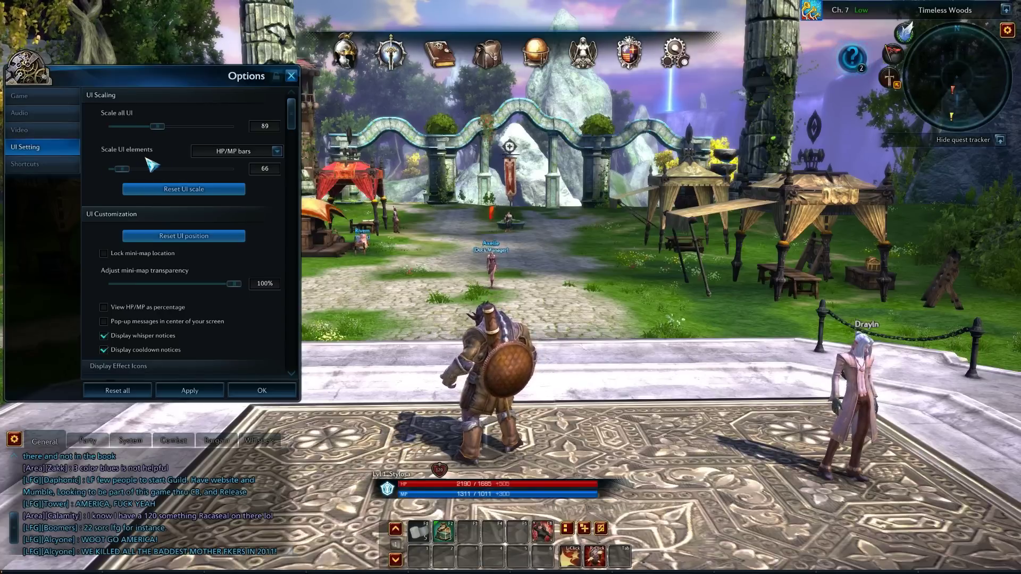
# Step: Scale the HP/MP bars to 74, then select Shortcut Tray as the element to resize
pyautogui.click(277, 151)
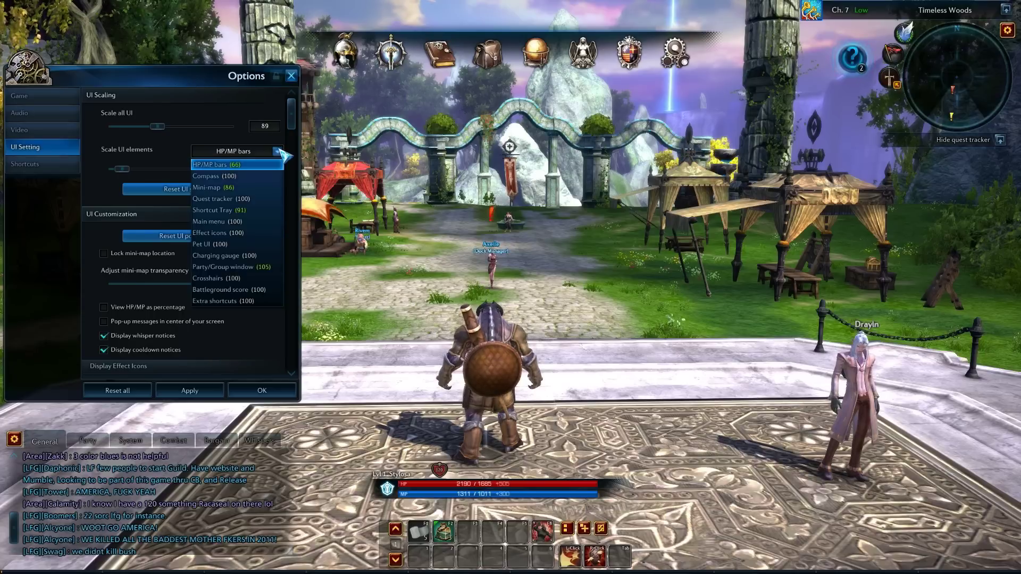
pyautogui.click(220, 166)
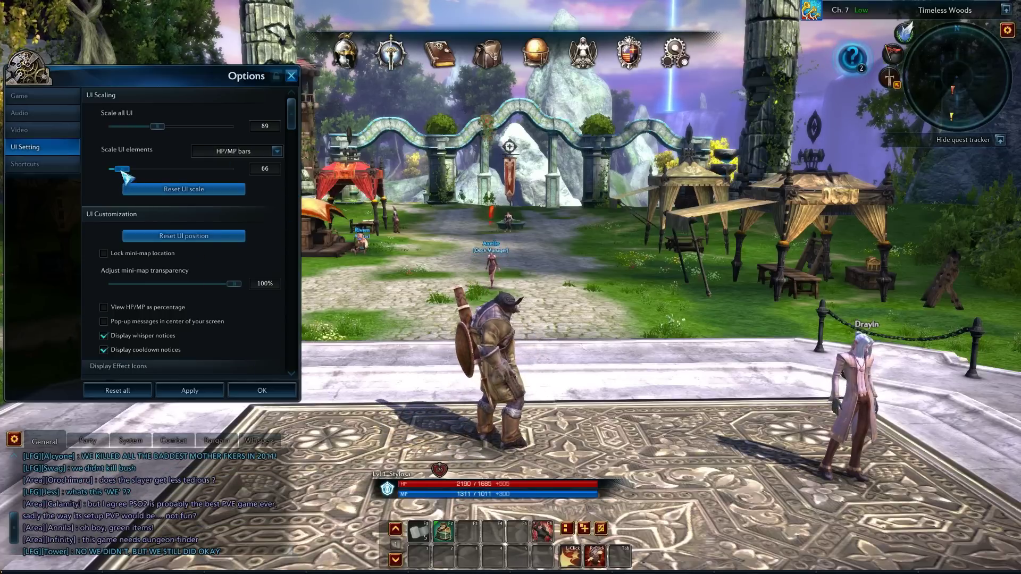
pyautogui.moveTo(127, 172); pyautogui.dragTo(183, 171)
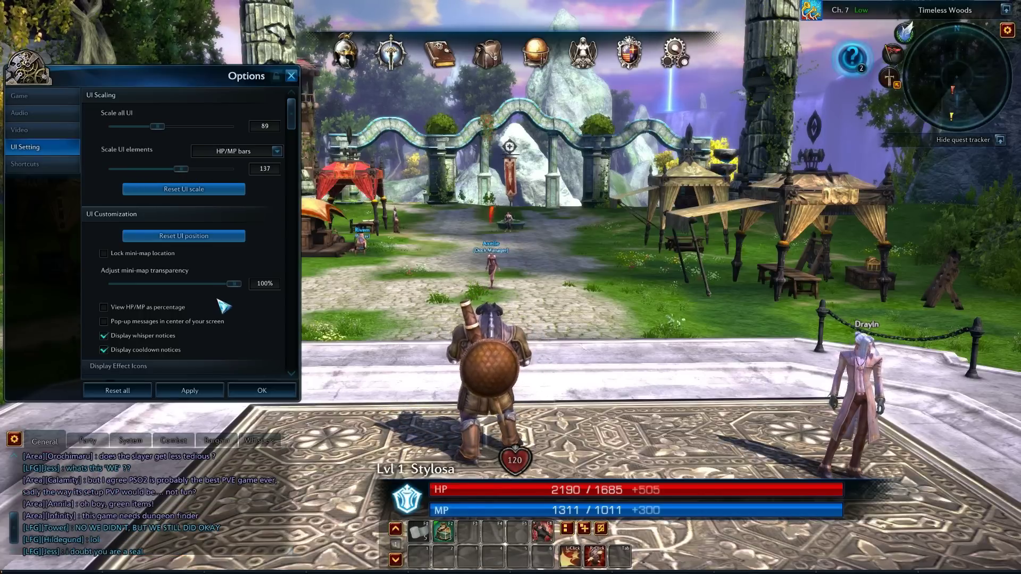
pyautogui.moveTo(180, 170); pyautogui.dragTo(133, 168)
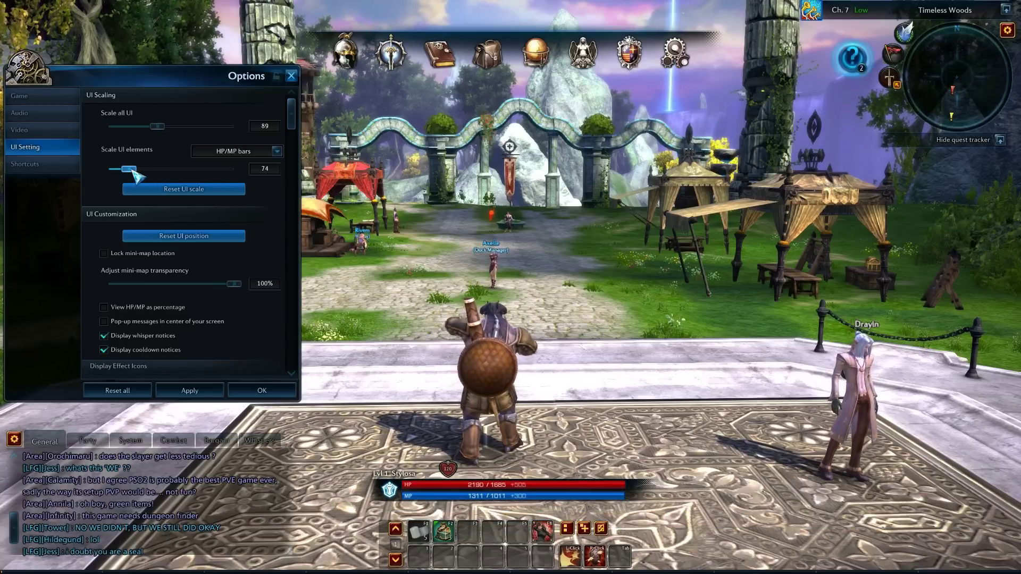
pyautogui.click(276, 152)
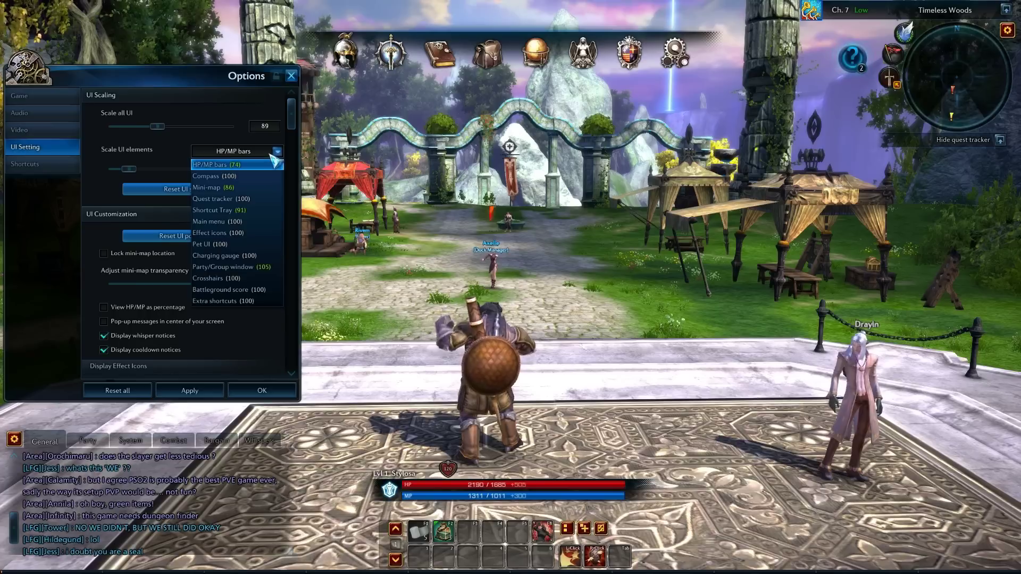
pyautogui.click(257, 211)
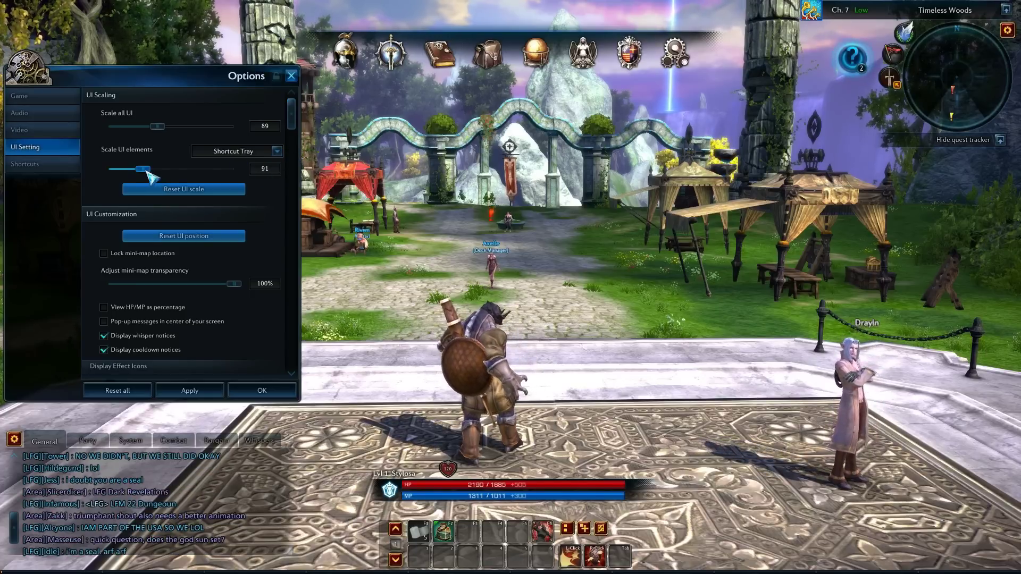
pyautogui.moveTo(148, 171)
pyautogui.mouseDown()
pyautogui.moveTo(192, 172)
pyautogui.moveTo(143, 173)
pyautogui.mouseUp()
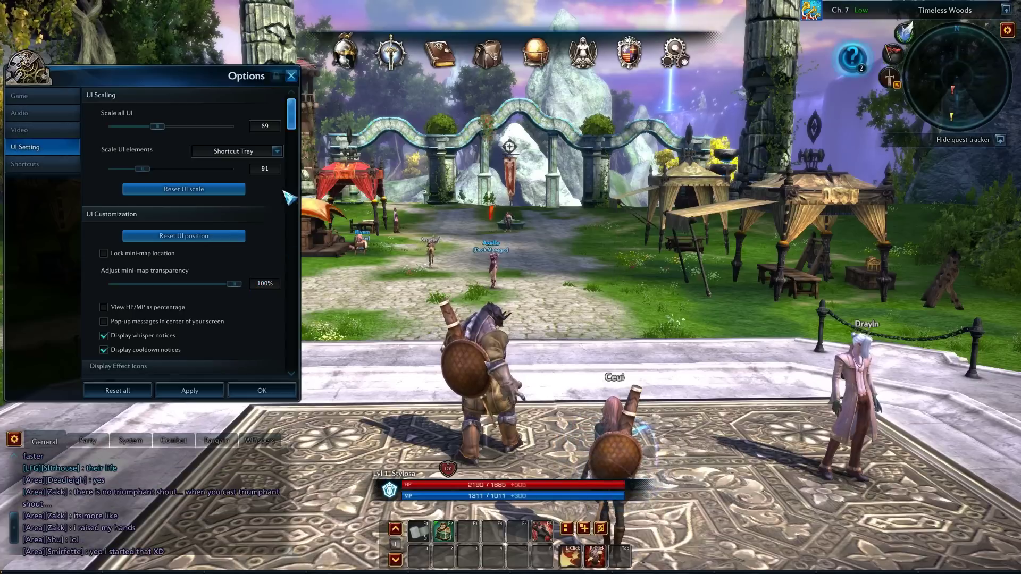
pyautogui.click(275, 153)
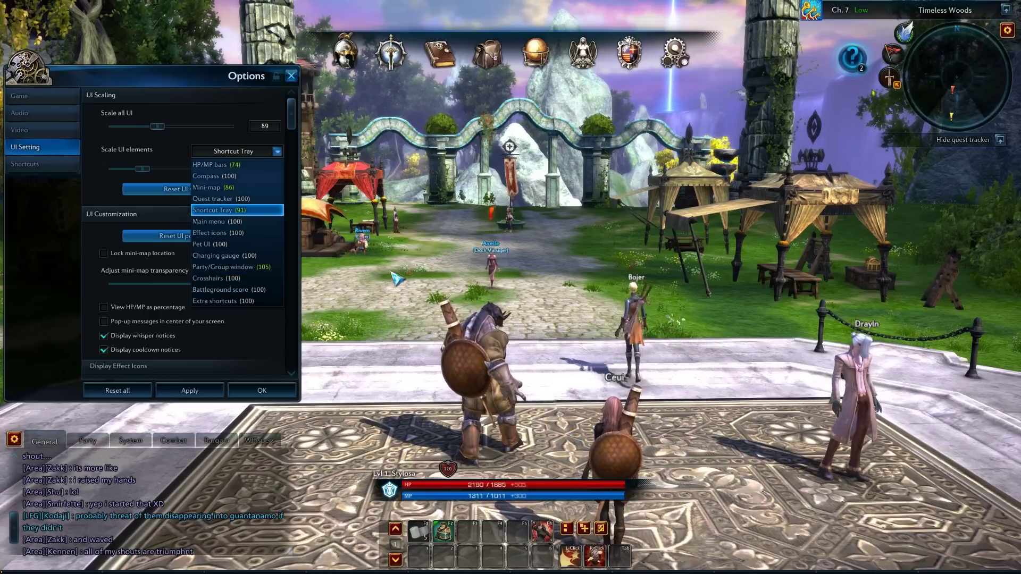
pyautogui.click(92, 262)
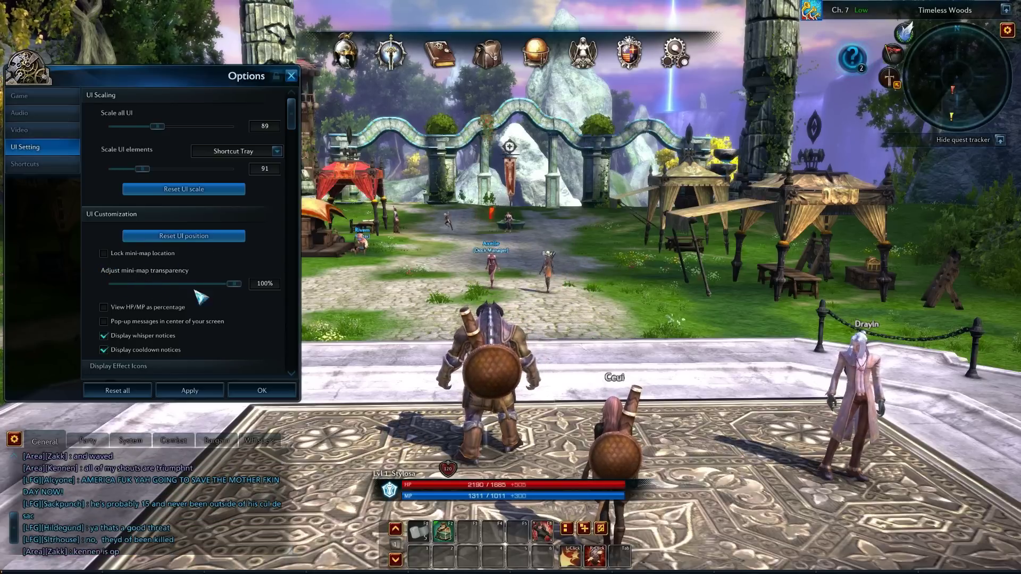
pyautogui.moveTo(242, 292); pyautogui.dragTo(185, 294)
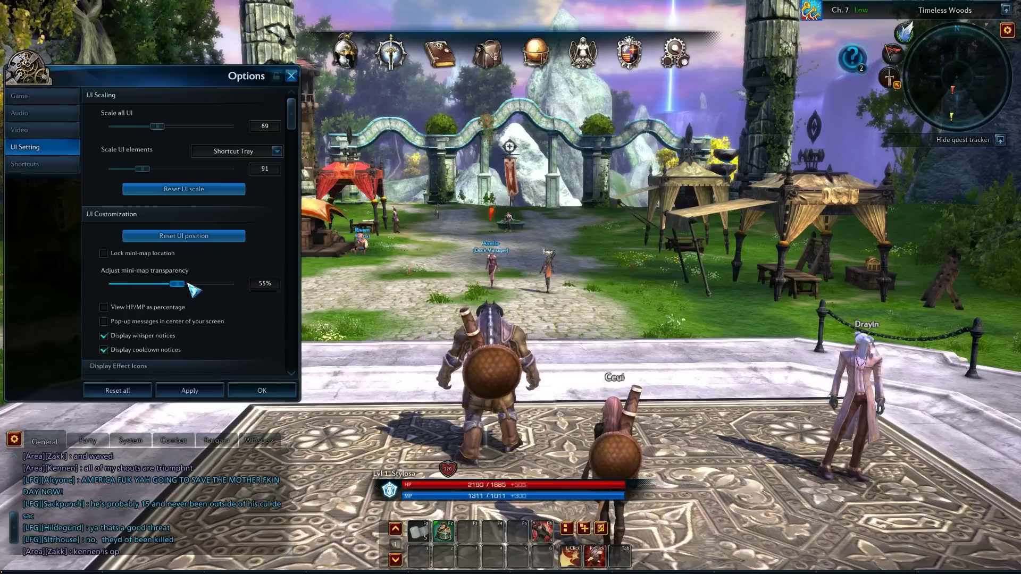
pyautogui.moveTo(849, 177); pyautogui.dragTo(485, 140)
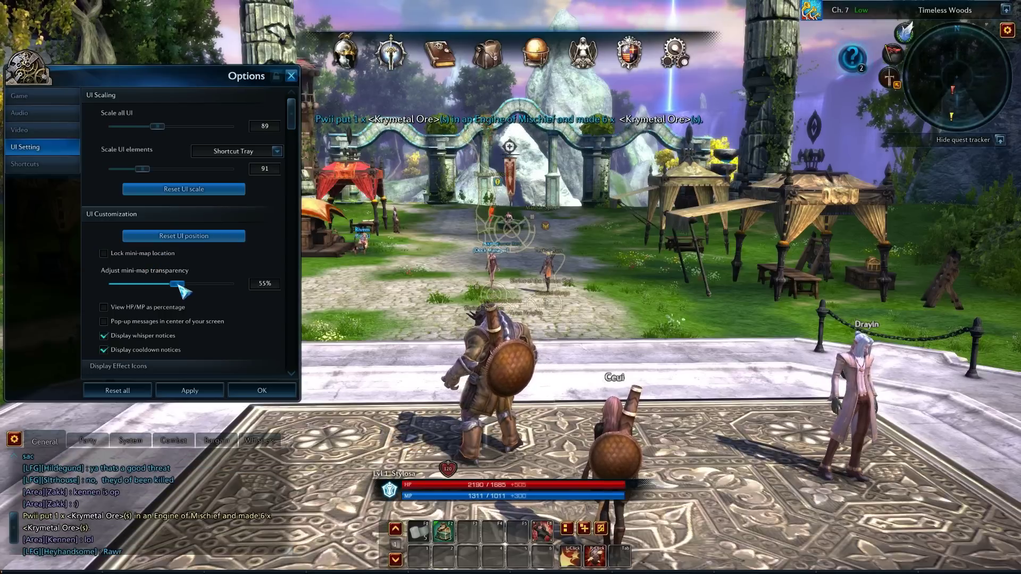
pyautogui.moveTo(178, 285); pyautogui.dragTo(238, 284)
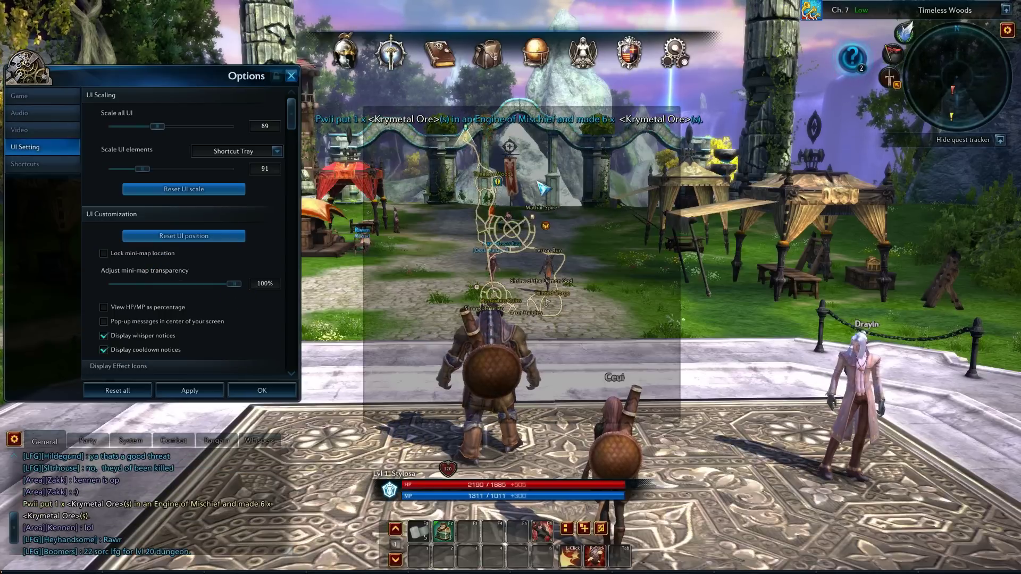
pyautogui.moveTo(234, 284)
pyautogui.mouseDown()
pyautogui.moveTo(160, 283)
pyautogui.moveTo(238, 283)
pyautogui.mouseUp()
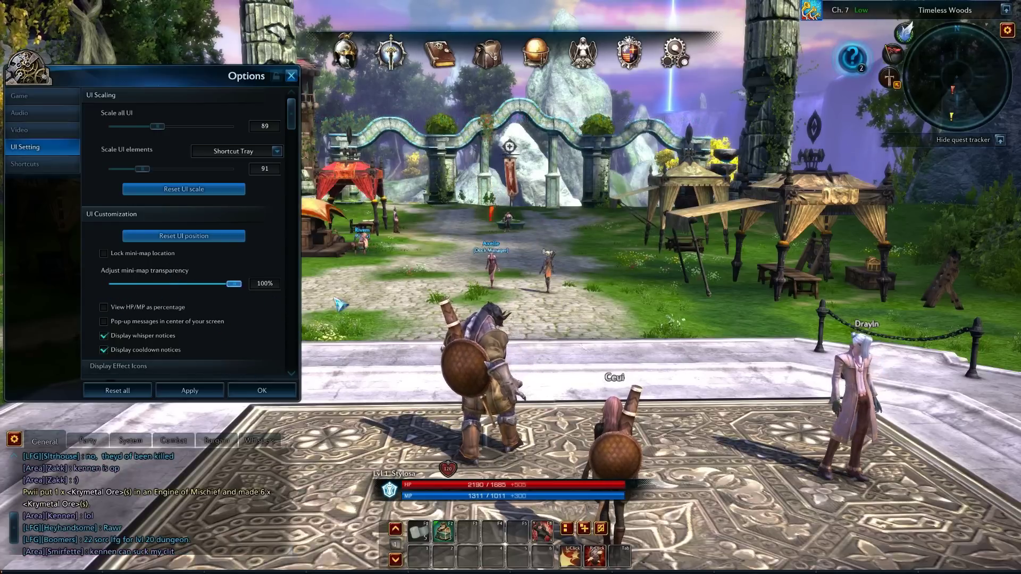
pyautogui.moveTo(145, 285); pyautogui.dragTo(434, 279)
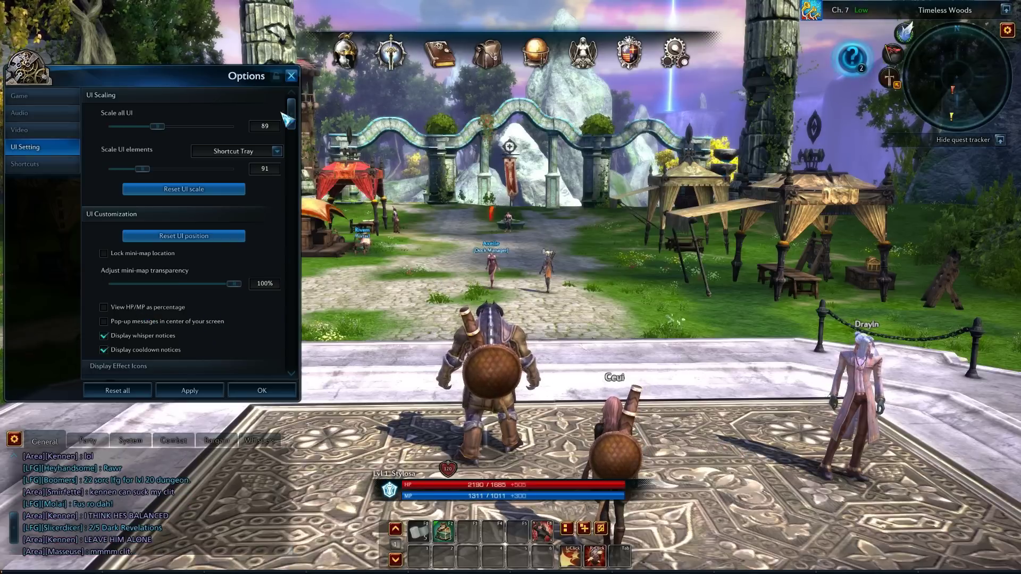
# Step: Enable pop-up messages in the centre of the screen and shift the Options window right
pyautogui.moveTo(291, 112); pyautogui.dragTo(292, 216)
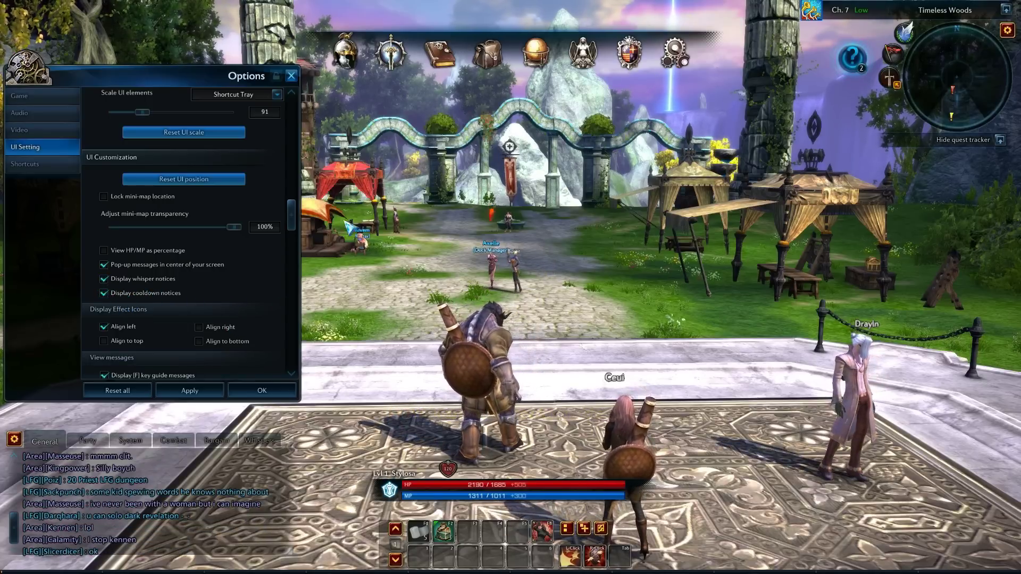
pyautogui.moveTo(293, 228); pyautogui.dragTo(295, 304)
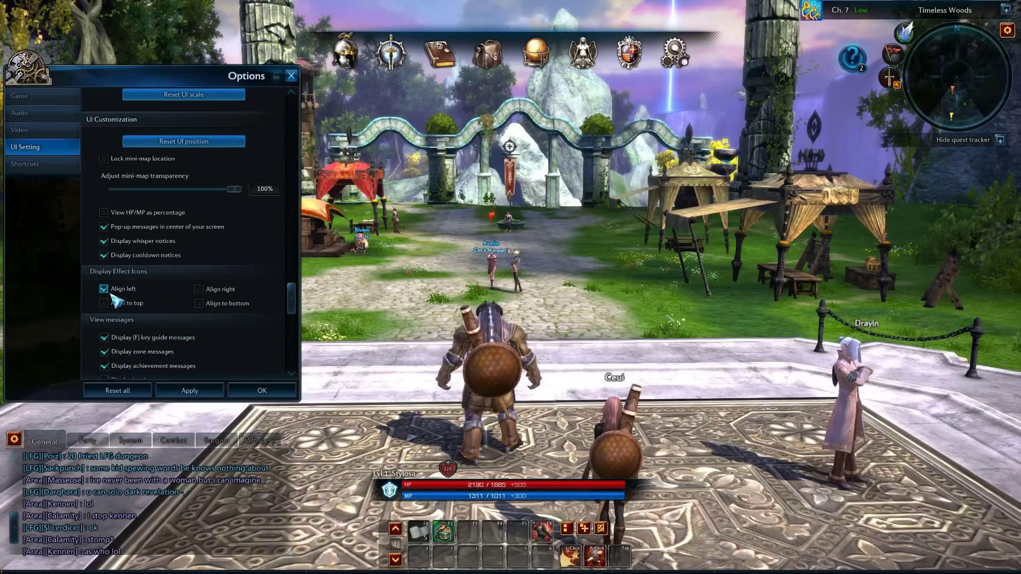
pyautogui.moveTo(162, 81); pyautogui.dragTo(220, 84)
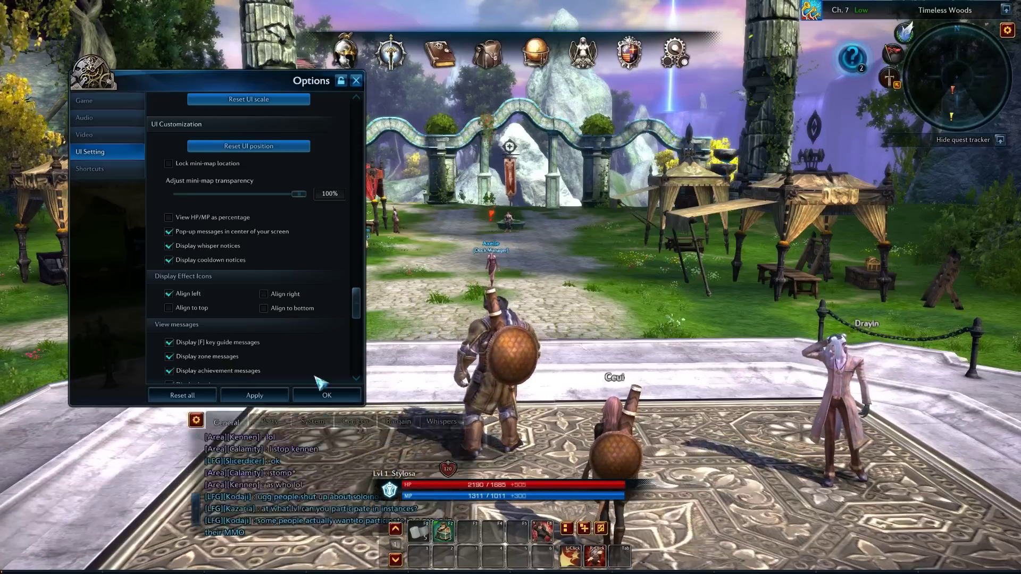
# Step: Lower the chat window slightly, then scroll Options through View messages and back to top
pyautogui.moveTo(57, 442); pyautogui.dragTo(58, 446)
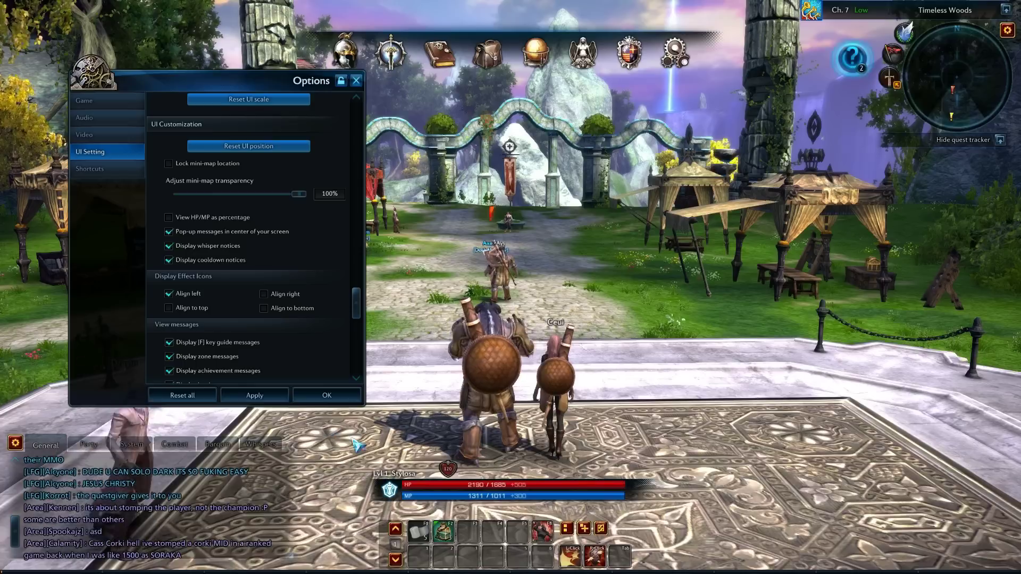
pyautogui.moveTo(358, 305); pyautogui.dragTo(365, 350)
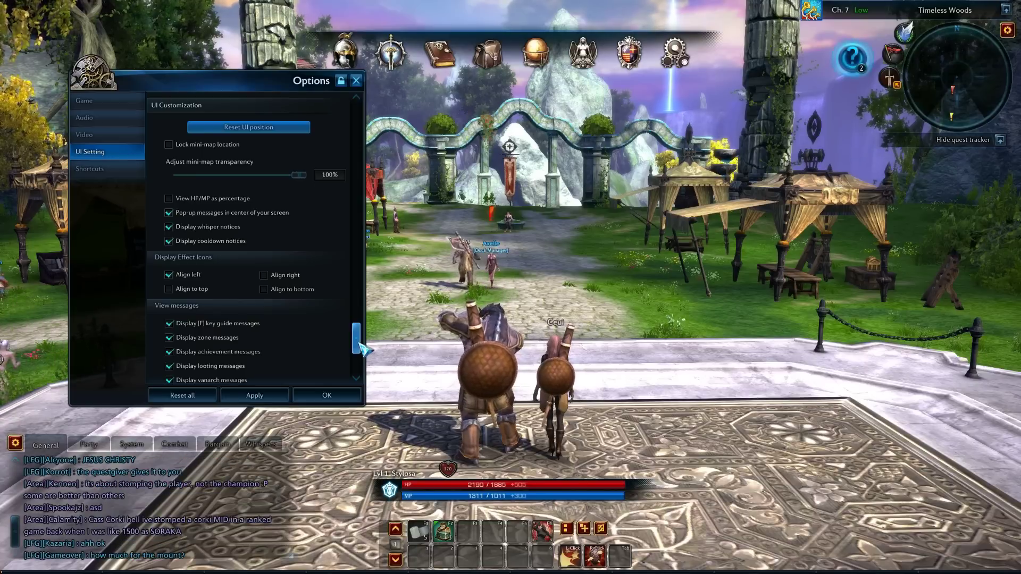
pyautogui.scroll(-1, 364, 350)
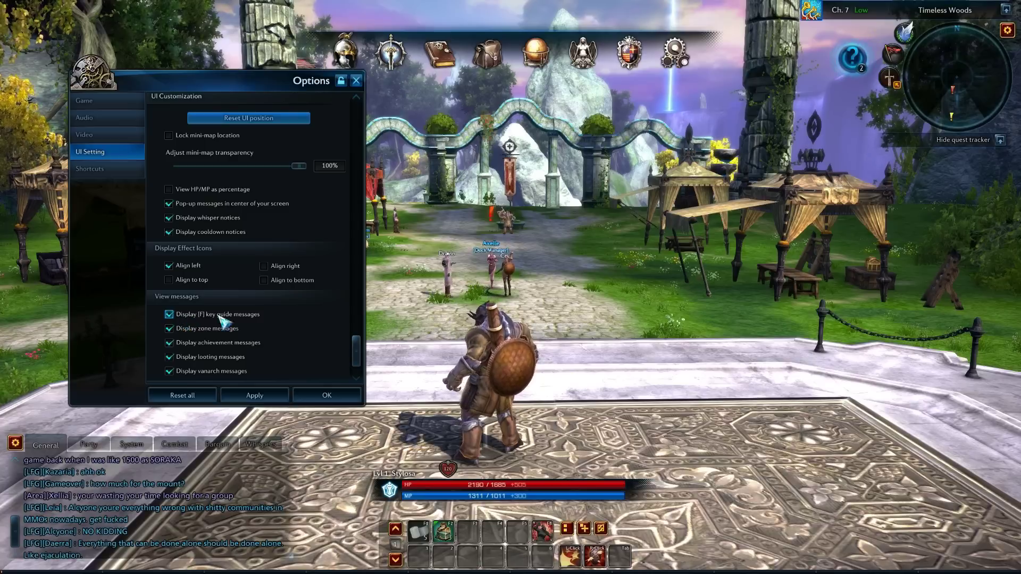
pyautogui.moveTo(361, 366); pyautogui.dragTo(187, 101)
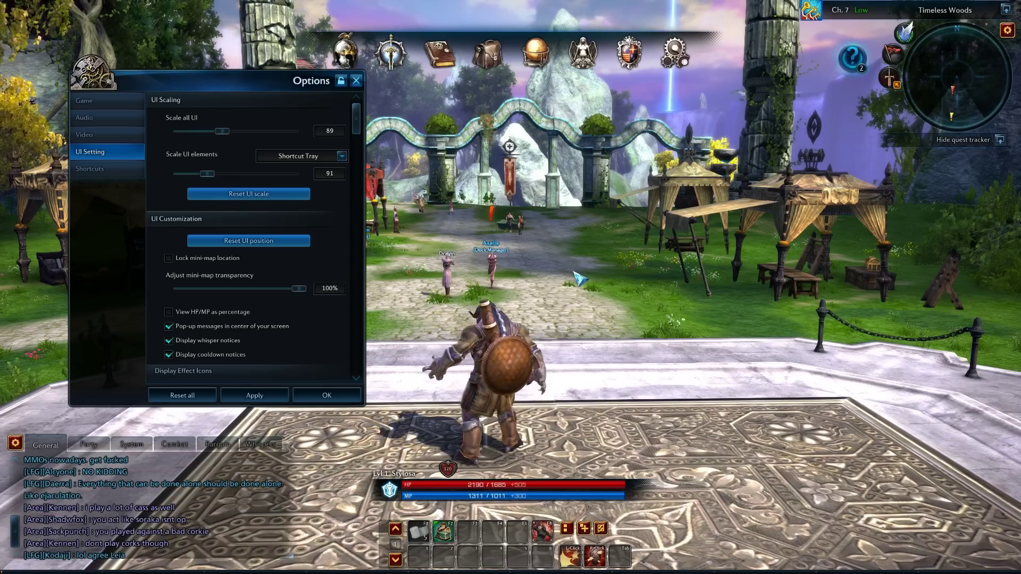
# Step: Close Options with Escape, then run toward the market gate and attack with the lance
pyautogui.press('Escape')
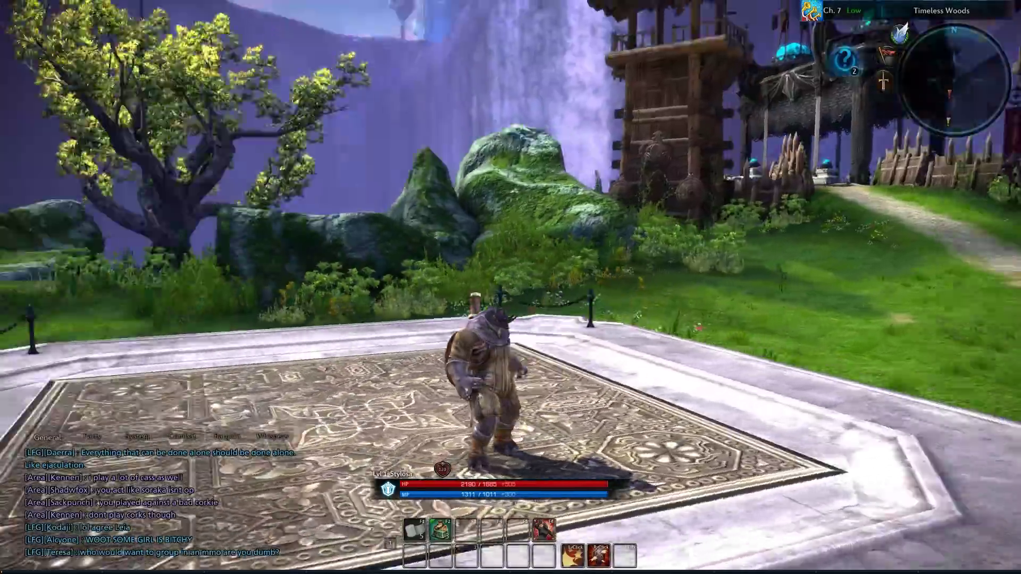
pyautogui.press('w')
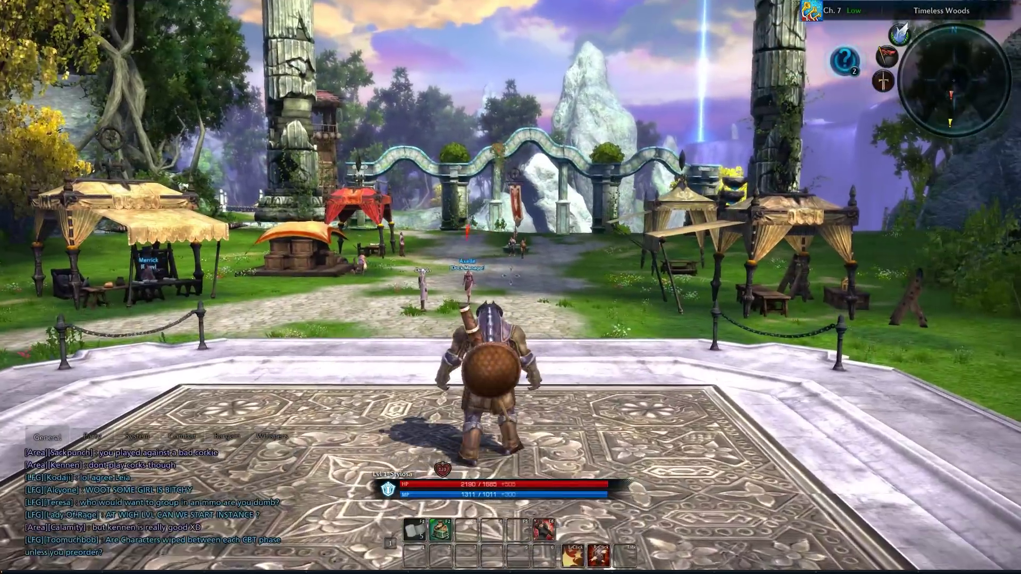
pyautogui.click(510, 275)
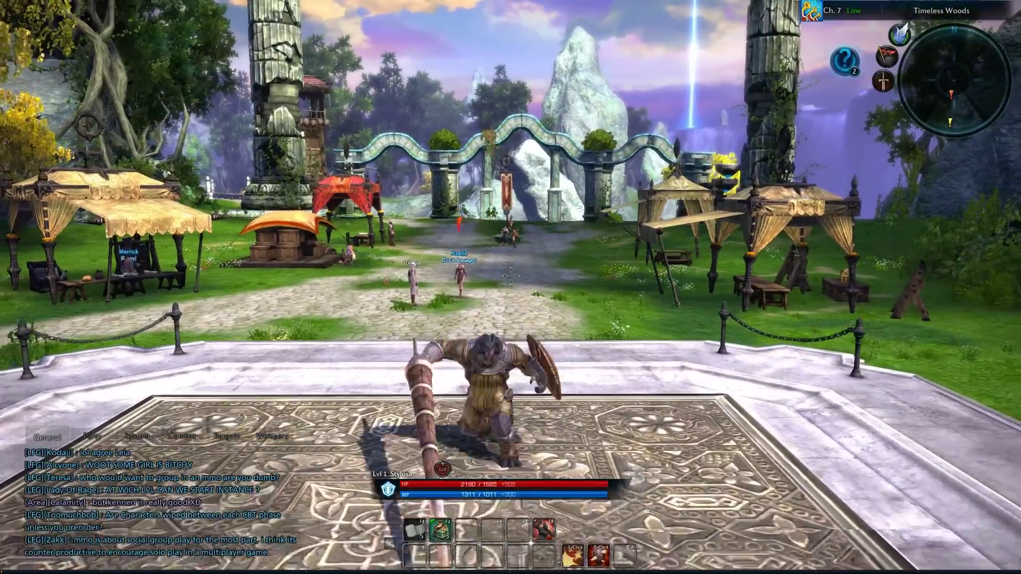